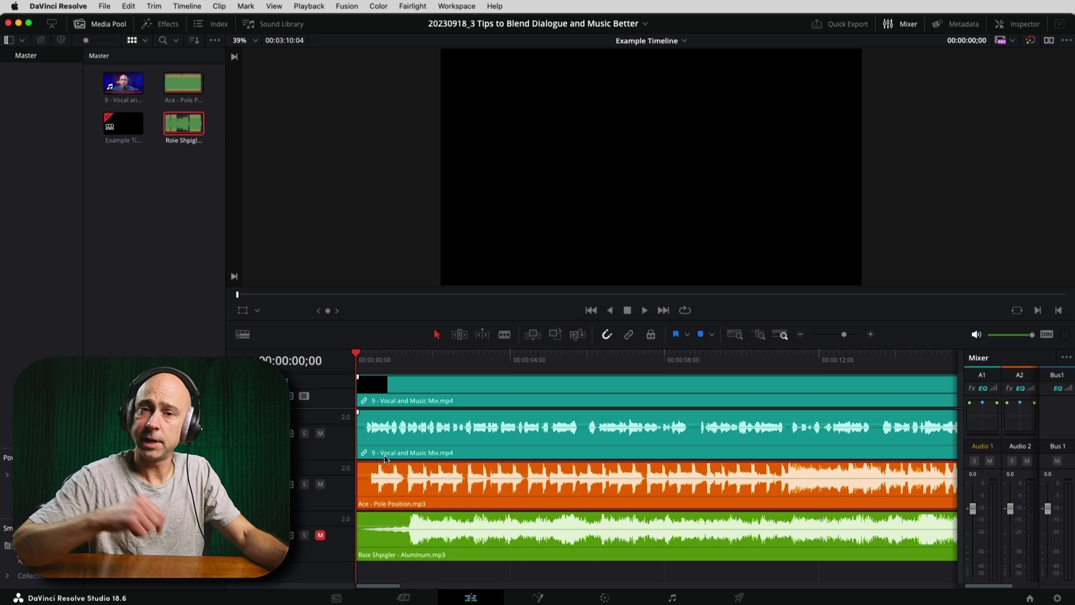
Lower the Ace - Pole Position.mp3 music clip's volume beneath the dialogue and play the timeline from the start to check the balance
{"action": "key", "text": "space"}
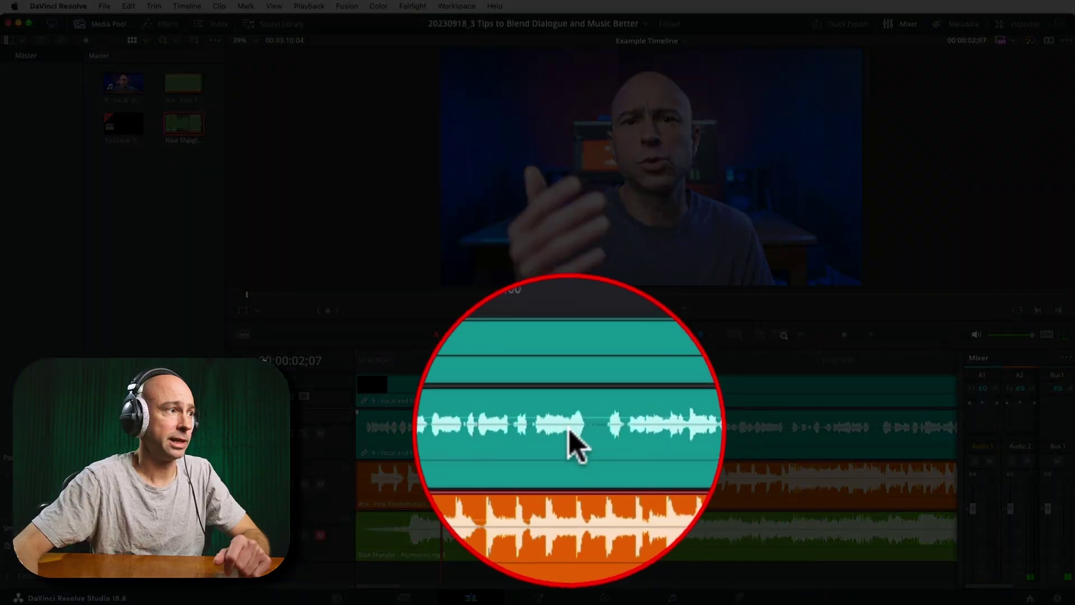
{"action": "left_click_drag", "start_coordinate": [416, 469], "coordinate": [420, 482]}
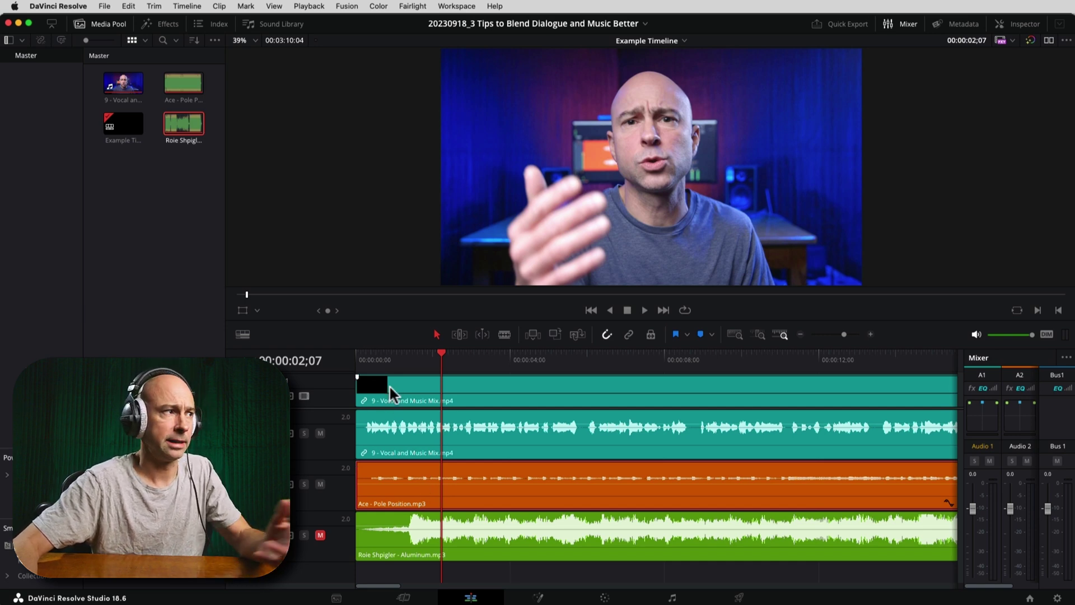
{"action": "left_click", "coordinate": [364, 359]}
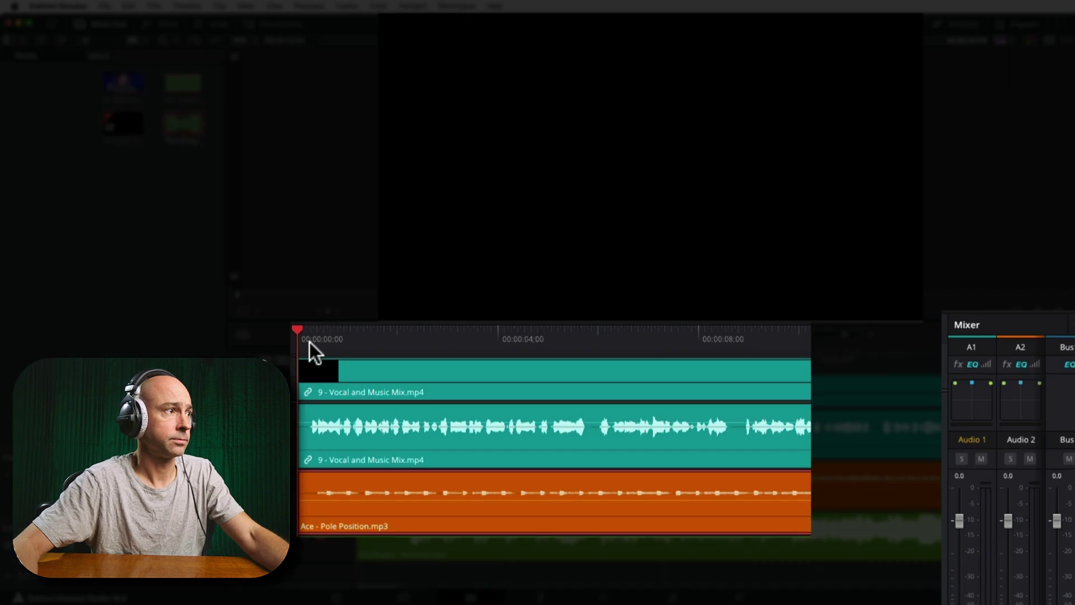
{"action": "key", "text": "space"}
{"action": "left_click_drag", "start_coordinate": [424, 498], "coordinate": [423, 502]}
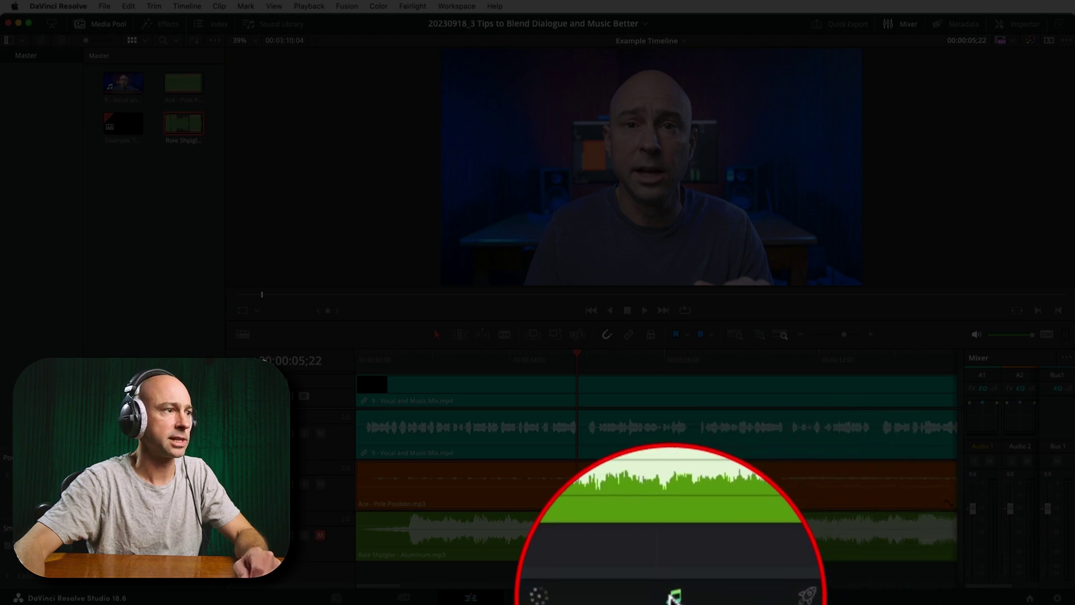
On the Fairlight page, add the Stereo Width effect to the Audio 2 music track and apply its Max Separation preset
{"action": "left_click", "coordinate": [672, 597]}
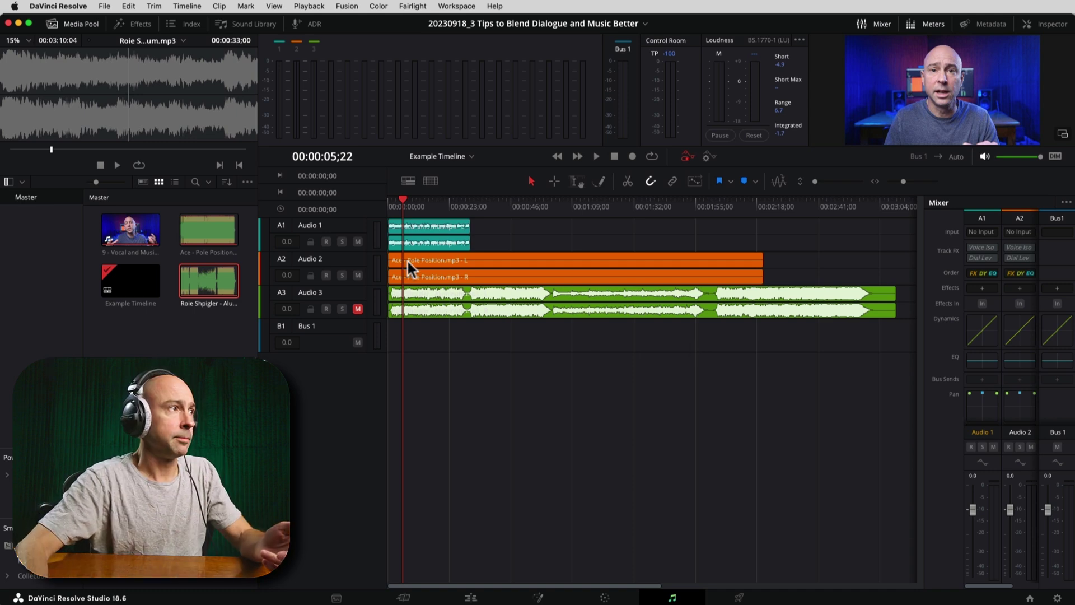
{"action": "left_click", "coordinate": [369, 259]}
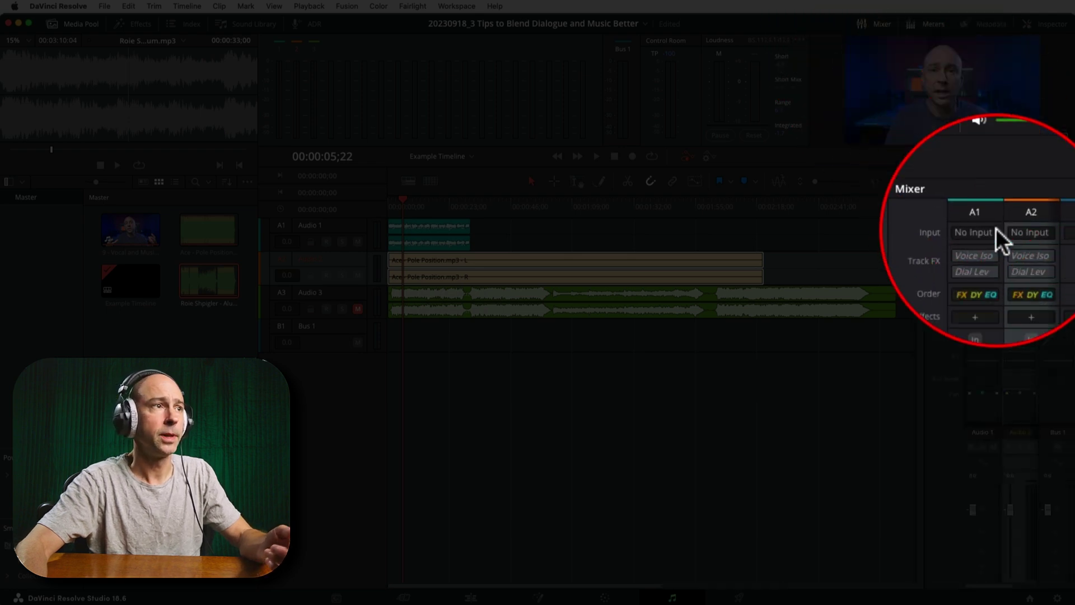
{"action": "left_click", "coordinate": [1019, 287]}
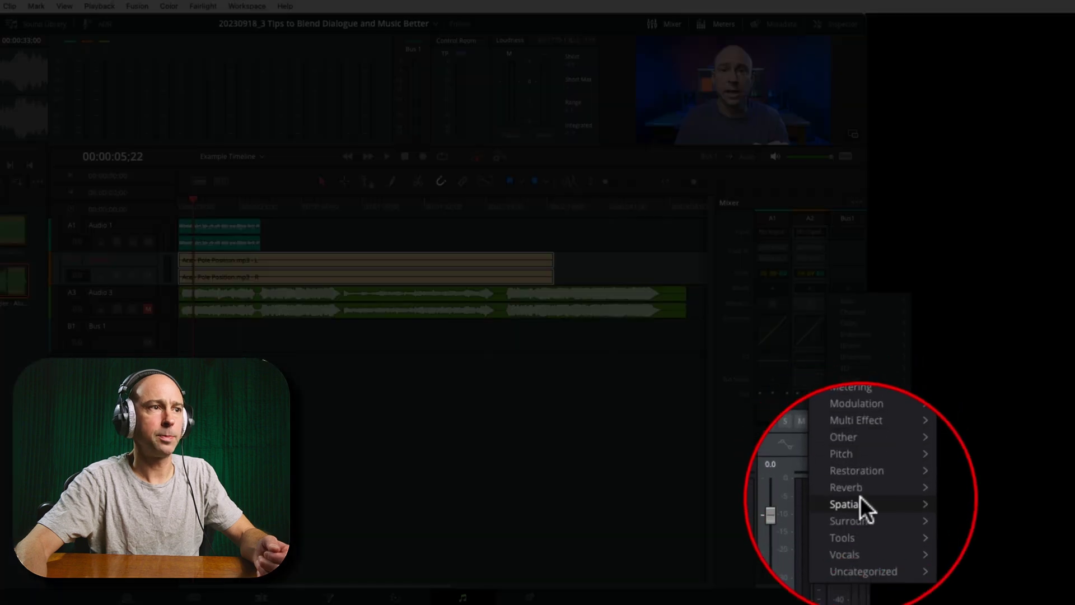
{"action": "mouse_move", "coordinate": [896, 498]}
{"action": "mouse_move", "coordinate": [952, 505]}
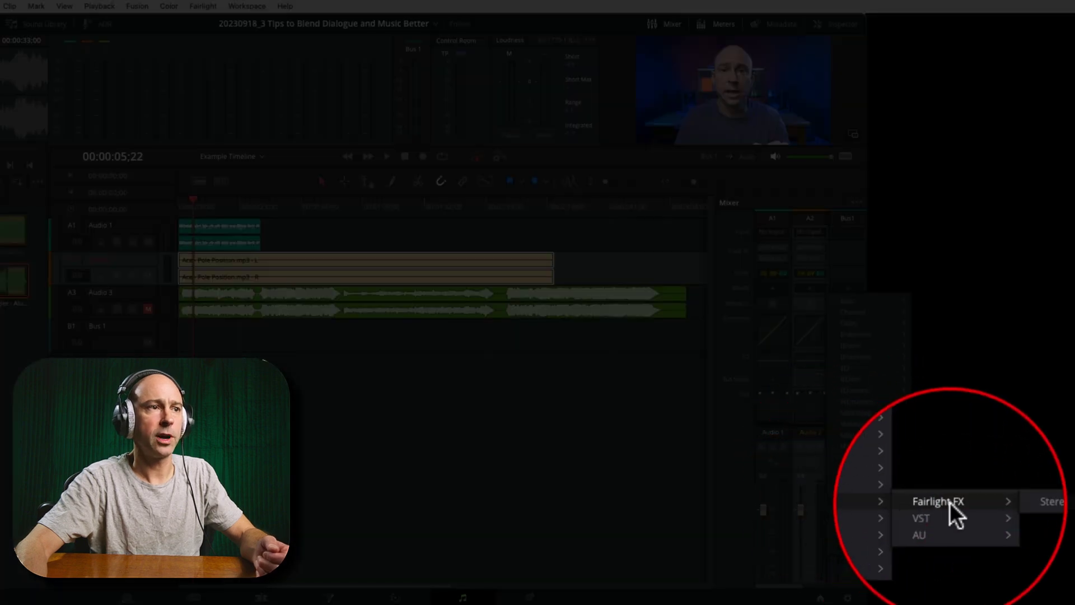
{"action": "left_click", "coordinate": [1042, 503]}
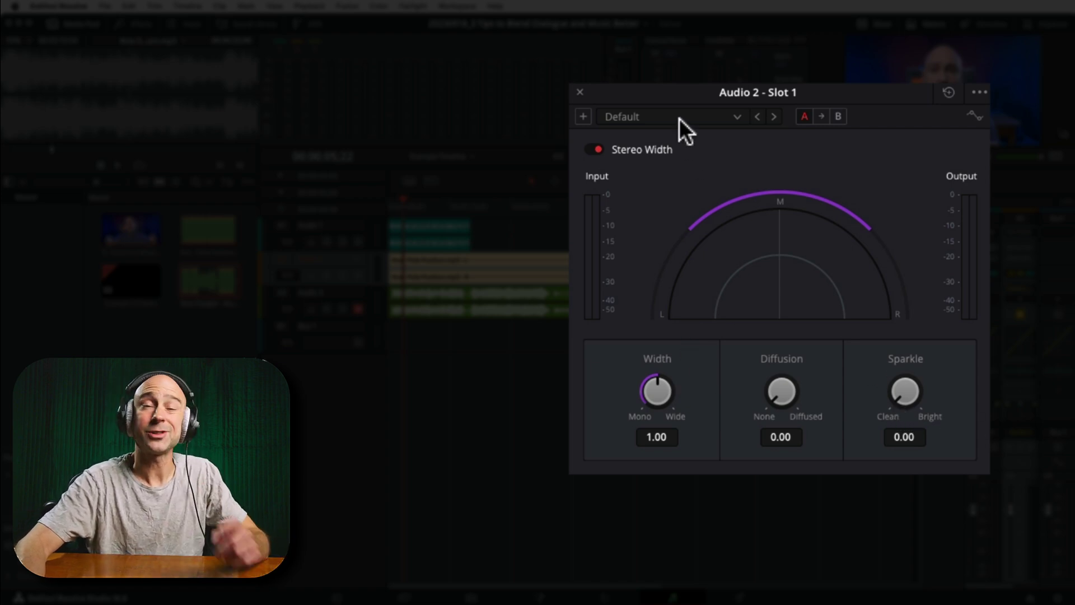
{"action": "left_click", "coordinate": [738, 116]}
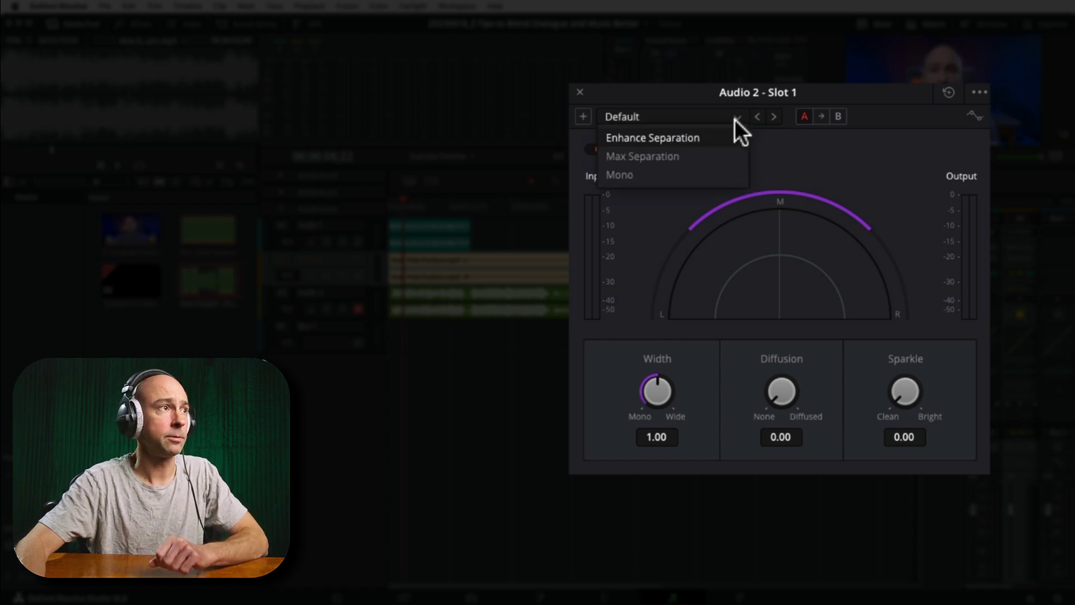
{"action": "left_click", "coordinate": [694, 153]}
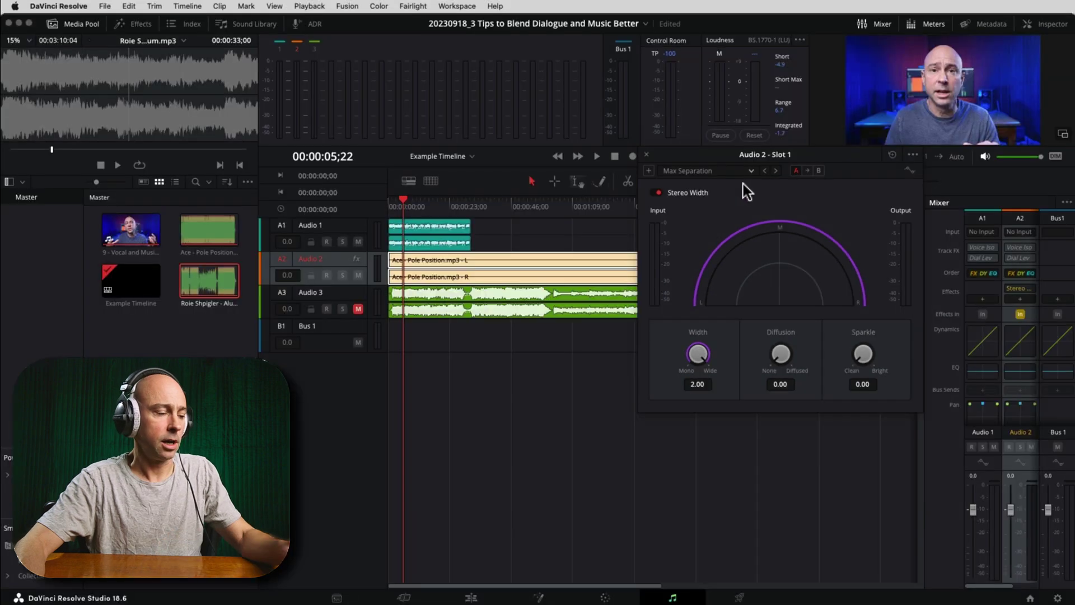
Solo Audio 2, listen to it from the start with Stereo Width on, and bypass the effect for comparison from an earlier point
{"action": "left_click", "coordinate": [342, 275]}
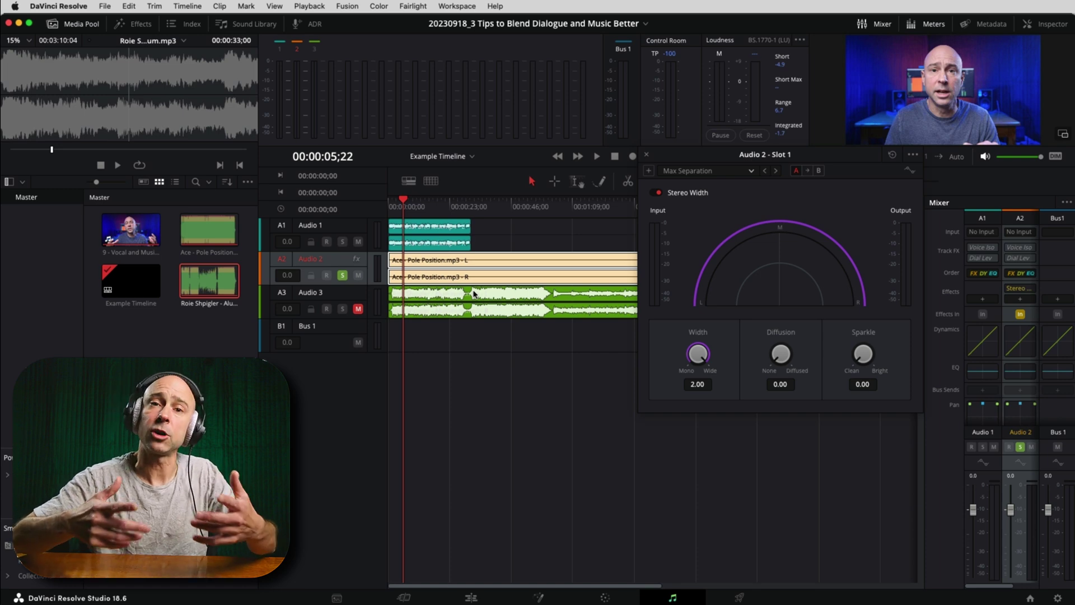
{"action": "left_click", "coordinate": [379, 204]}
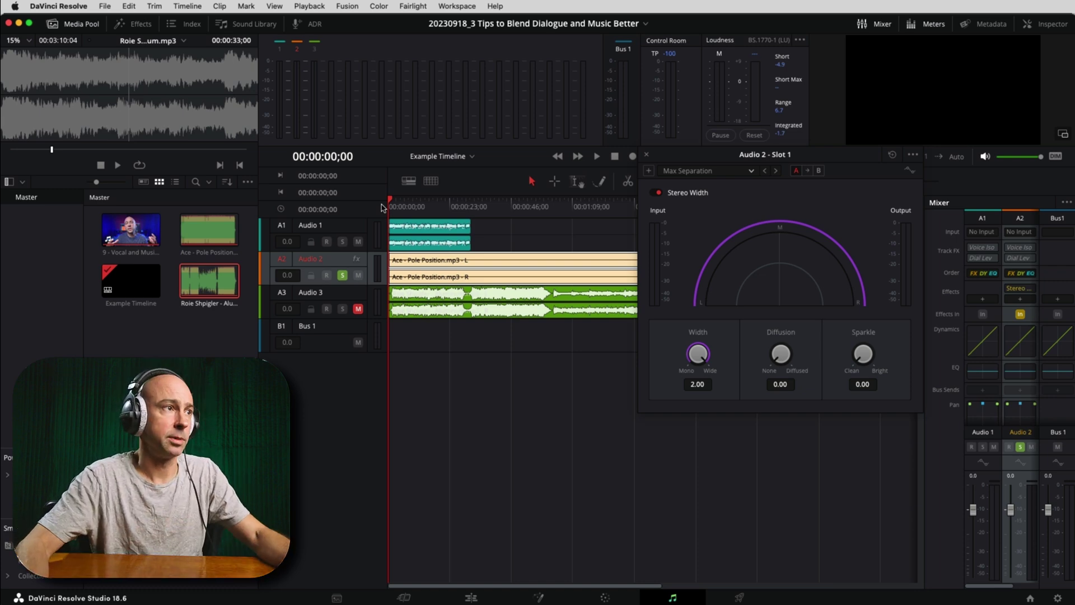
{"action": "scroll", "coordinate": [491, 253], "scroll_direction": "up", "scroll_amount": 3}
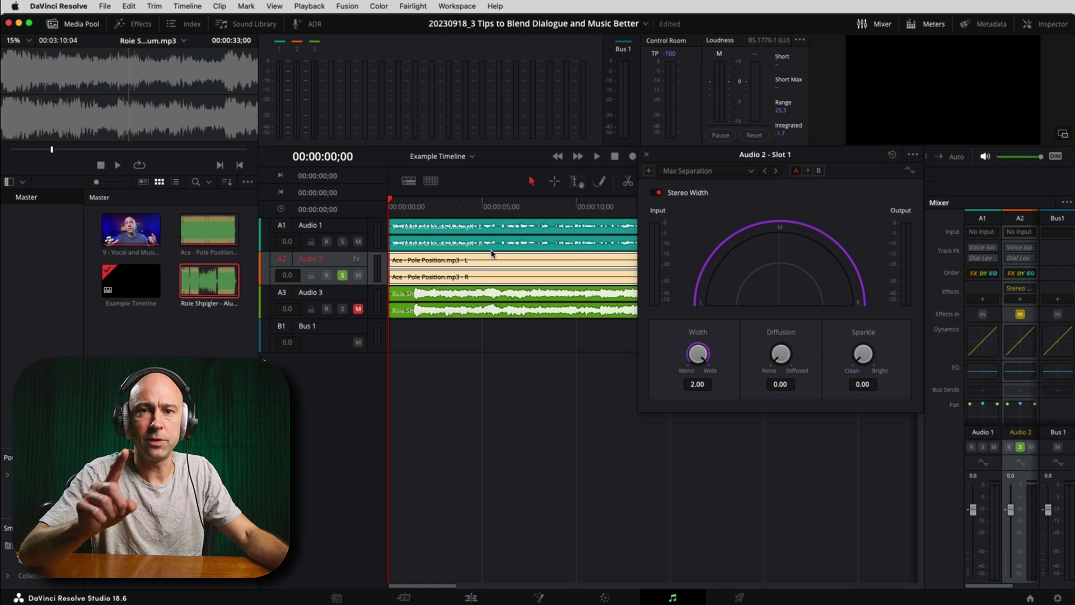
{"action": "key", "text": "space"}
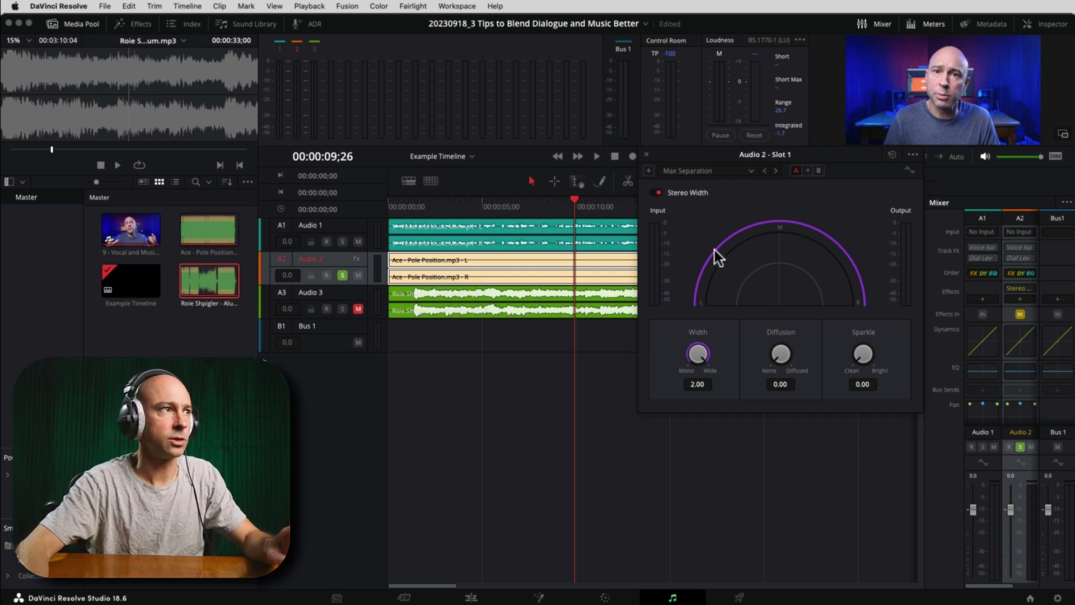
{"action": "left_click", "coordinate": [657, 190]}
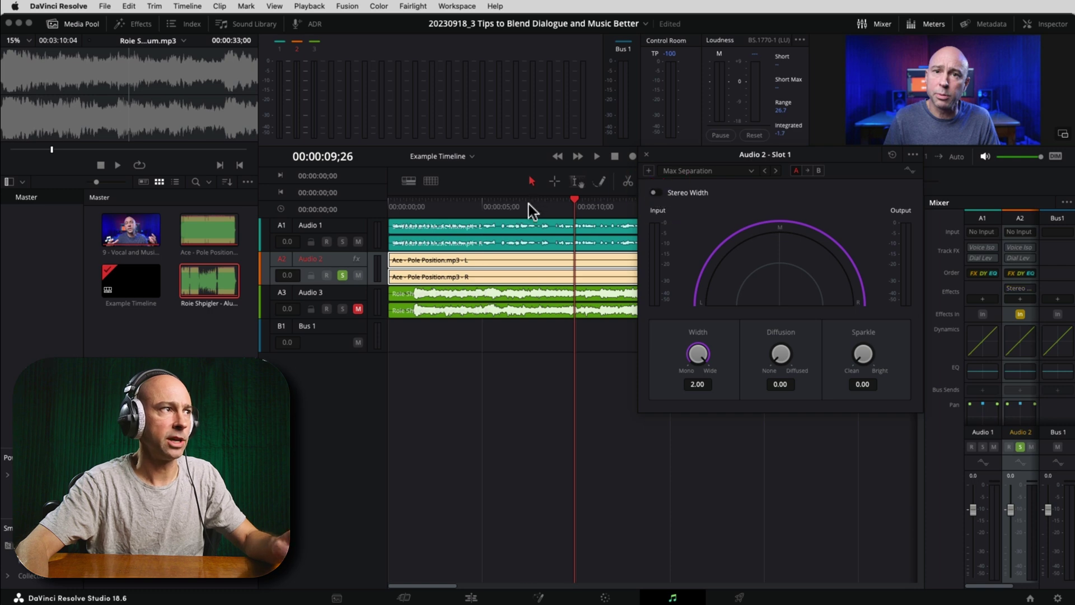
{"action": "left_click", "coordinate": [529, 204]}
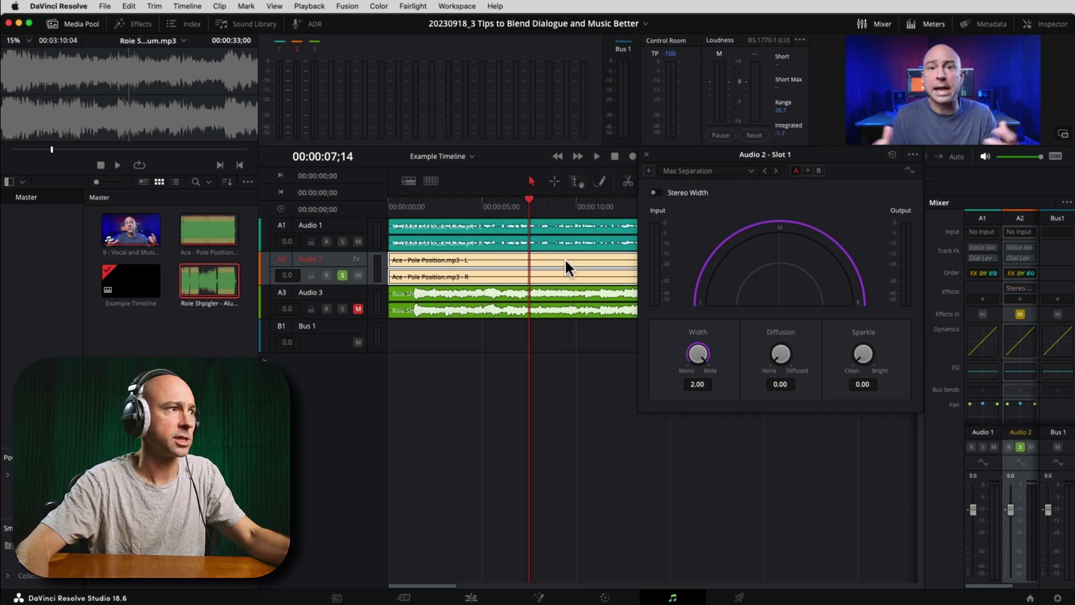
Enlarge the audio tracks and raise the volume of the Ace - Pole Position.mp3 clip on Audio 2
{"action": "left_click", "coordinate": [567, 278]}
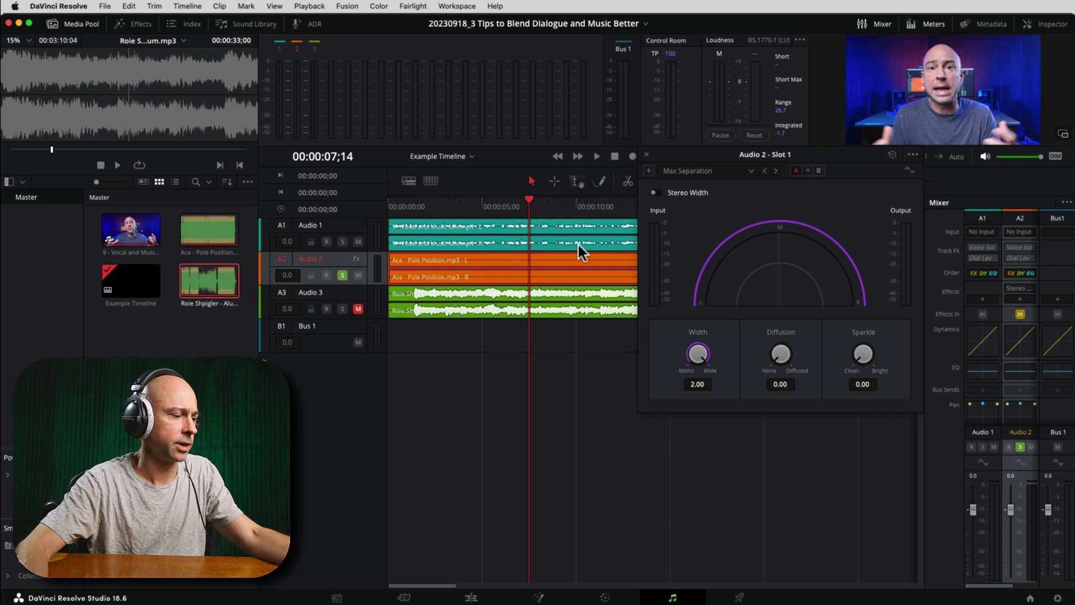
{"action": "scroll", "coordinate": [579, 254], "scroll_direction": "up", "scroll_amount": 5}
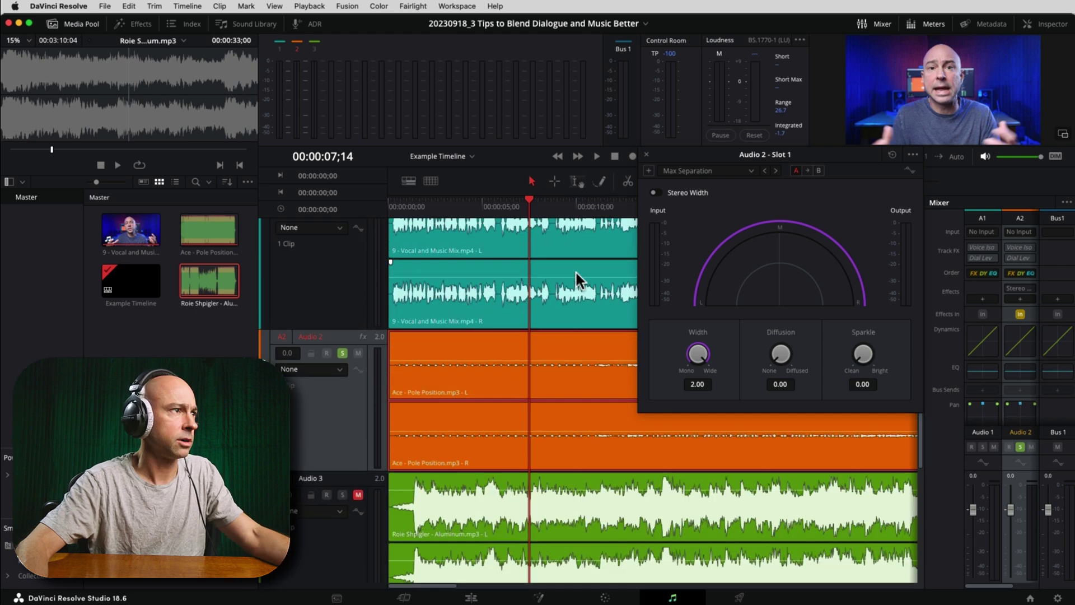
{"action": "left_click_drag", "start_coordinate": [580, 365], "coordinate": [580, 361]}
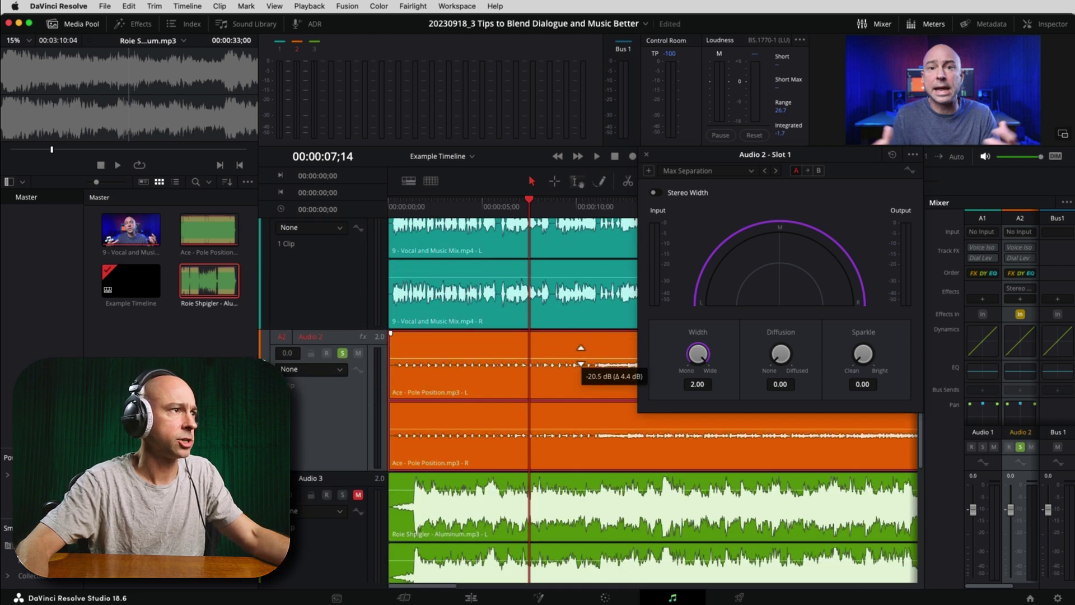
{"action": "left_click_drag", "start_coordinate": [581, 354], "coordinate": [580, 353]}
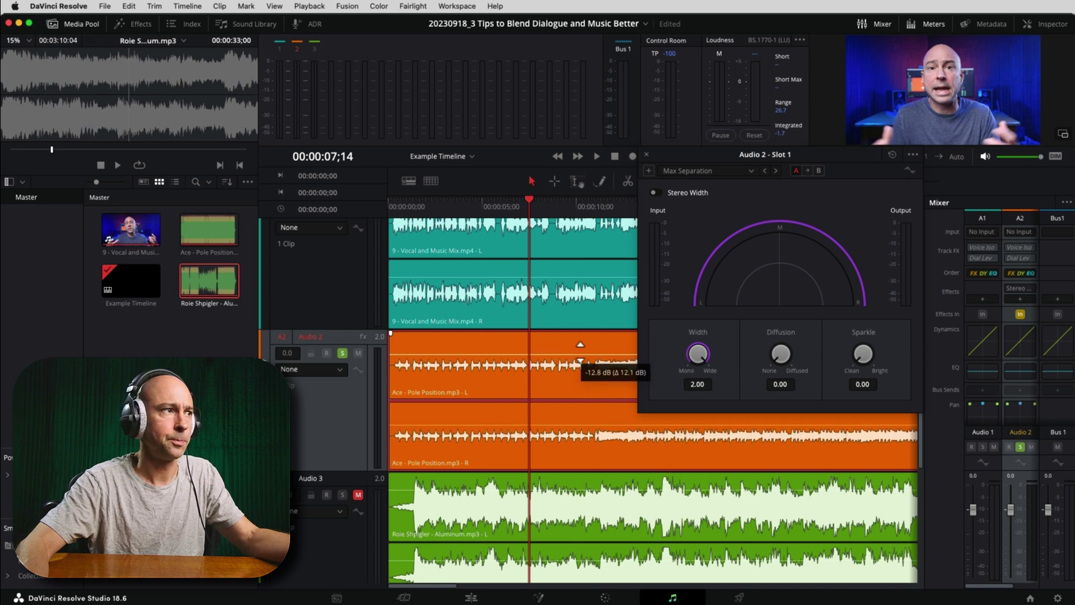
Play the soloed music, switch Stereo Width back on, and audition the Width control, leaving it at 2.00
{"action": "left_click", "coordinate": [483, 226]}
{"action": "key", "text": "space"}
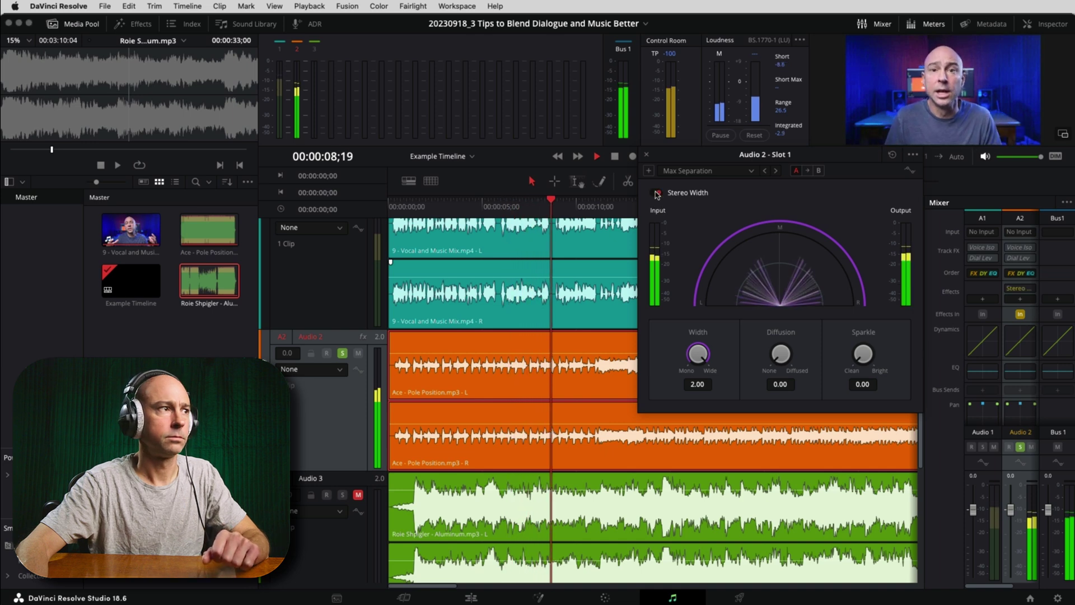
{"action": "left_click", "coordinate": [495, 205]}
{"action": "left_click", "coordinate": [655, 193]}
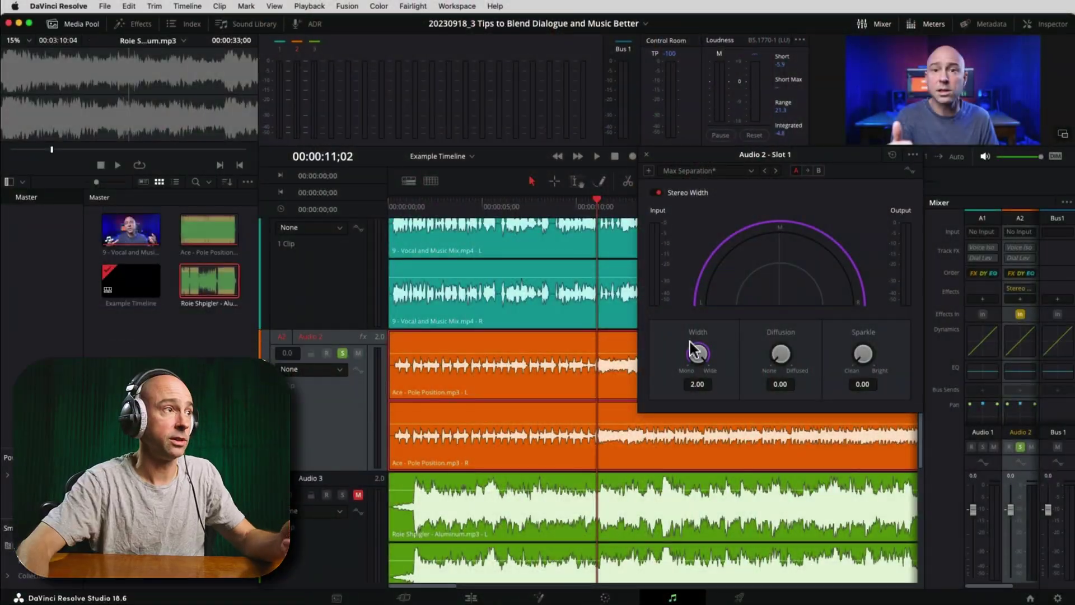
{"action": "double_click", "coordinate": [700, 354]}
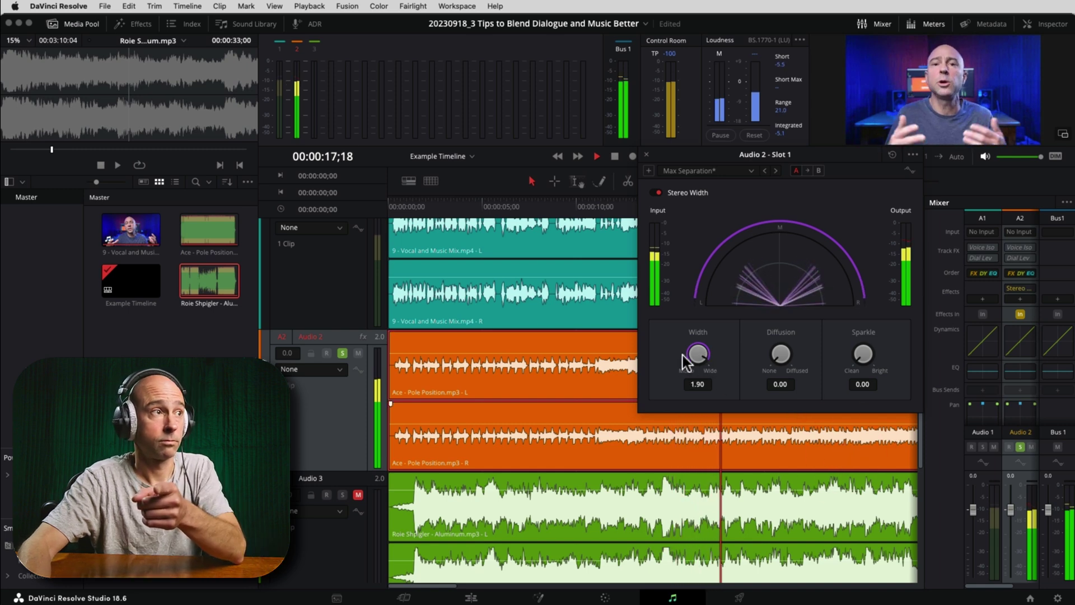
Lower the volume of the music clip on Audio 2 to about -24 dB
{"action": "left_click", "coordinate": [528, 453]}
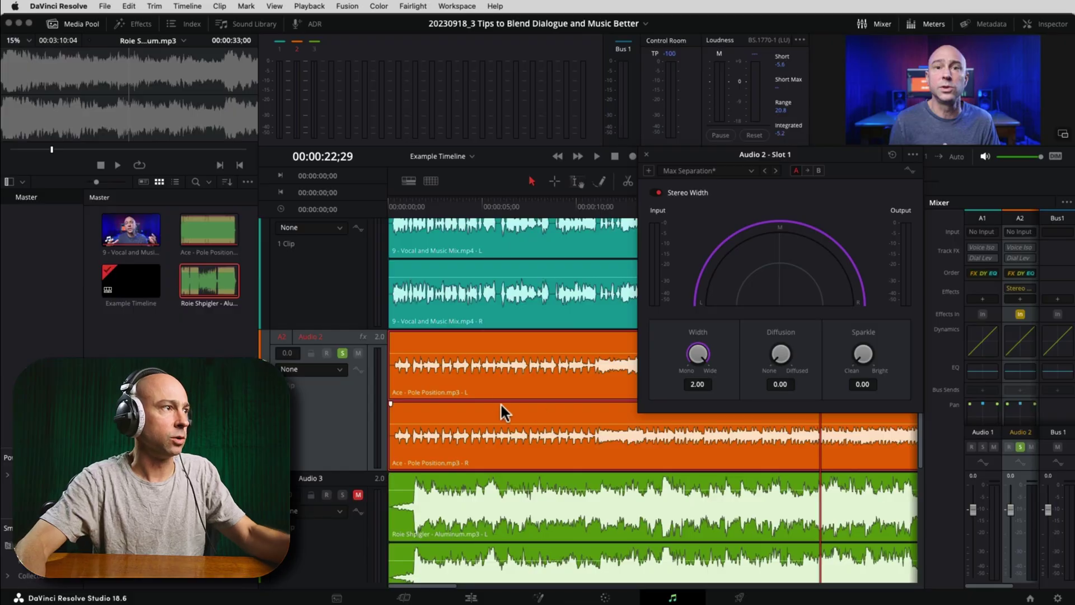
{"action": "left_click_drag", "start_coordinate": [503, 350], "coordinate": [503, 356]}
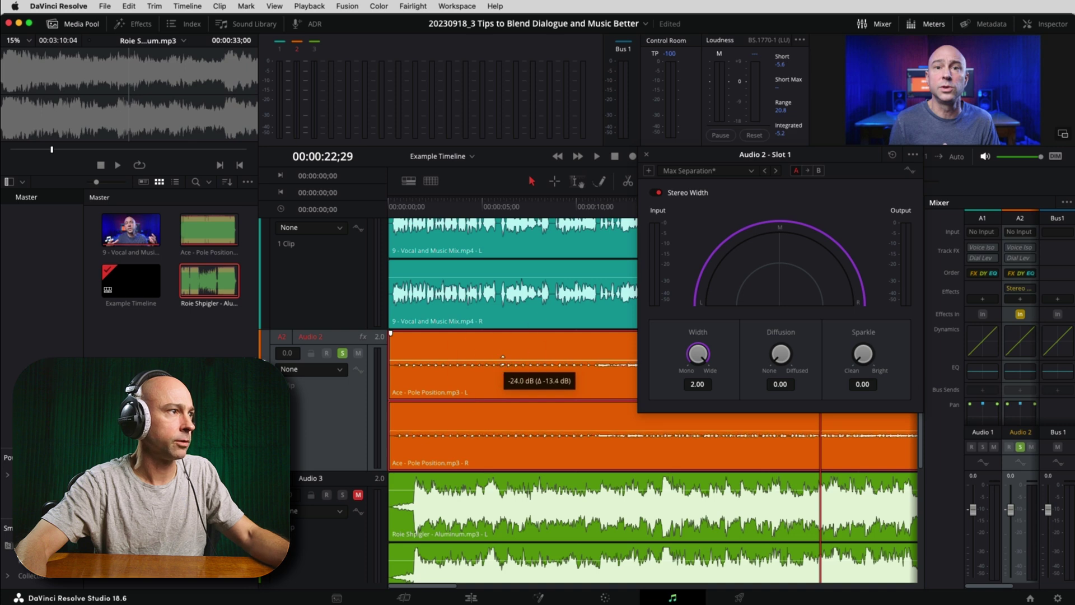
{"action": "left_click_drag", "start_coordinate": [502, 356], "coordinate": [504, 357]}
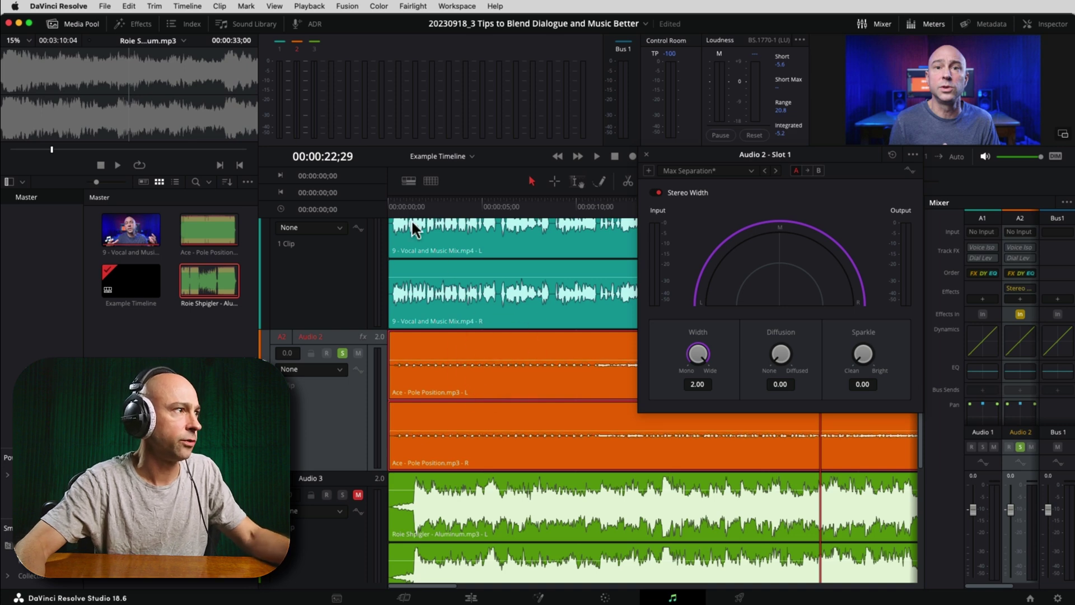
Turn off the solo on Audio 2 and play the full mix from the start, toggling Stereo Width to compare
{"action": "left_click", "coordinate": [342, 353]}
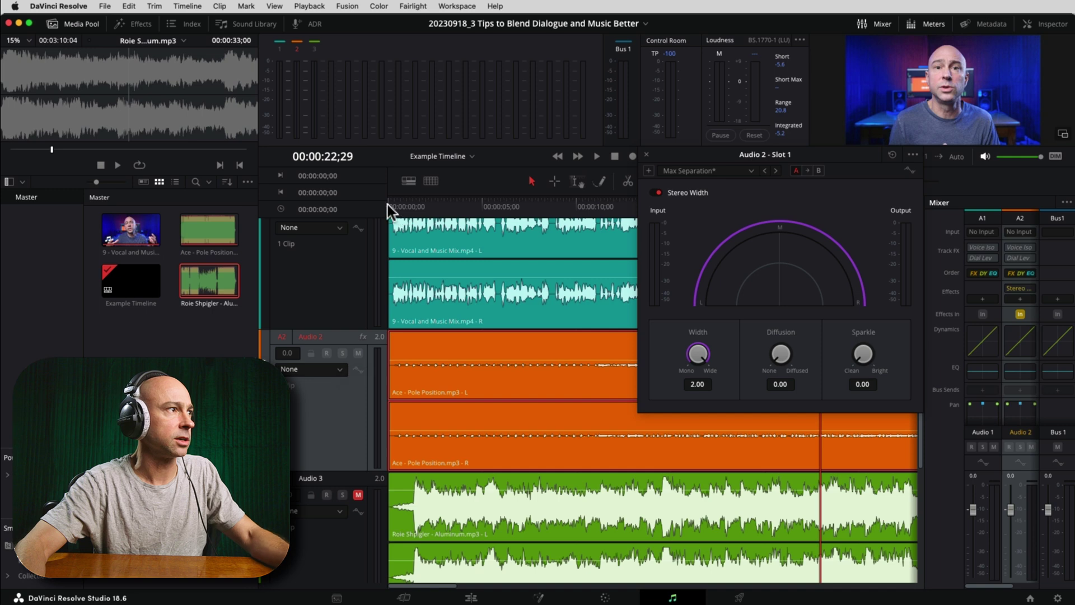
{"action": "left_click", "coordinate": [389, 203]}
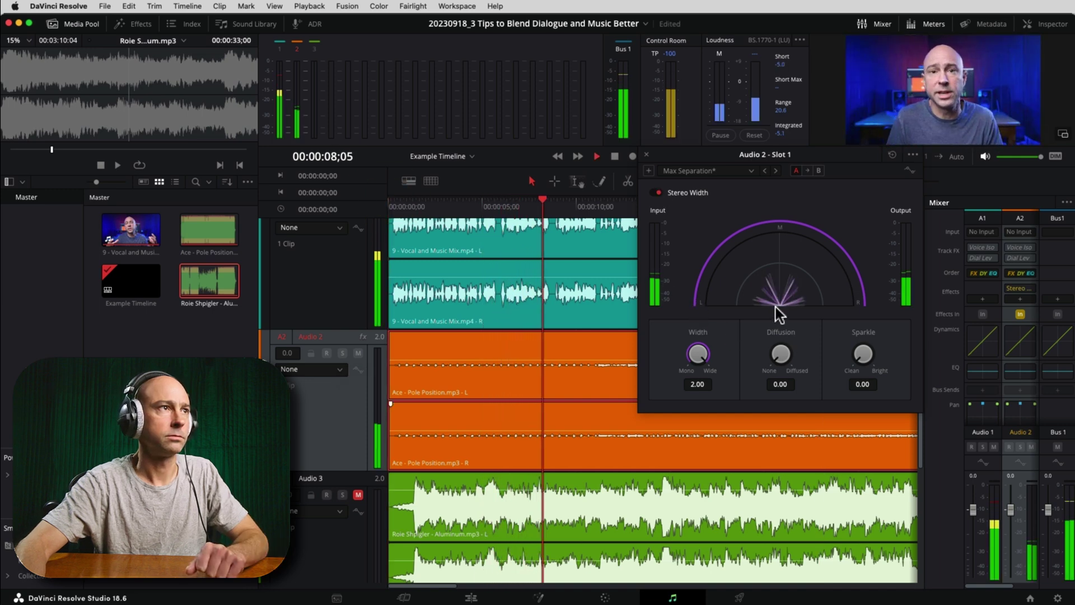
{"action": "left_click", "coordinate": [656, 193]}
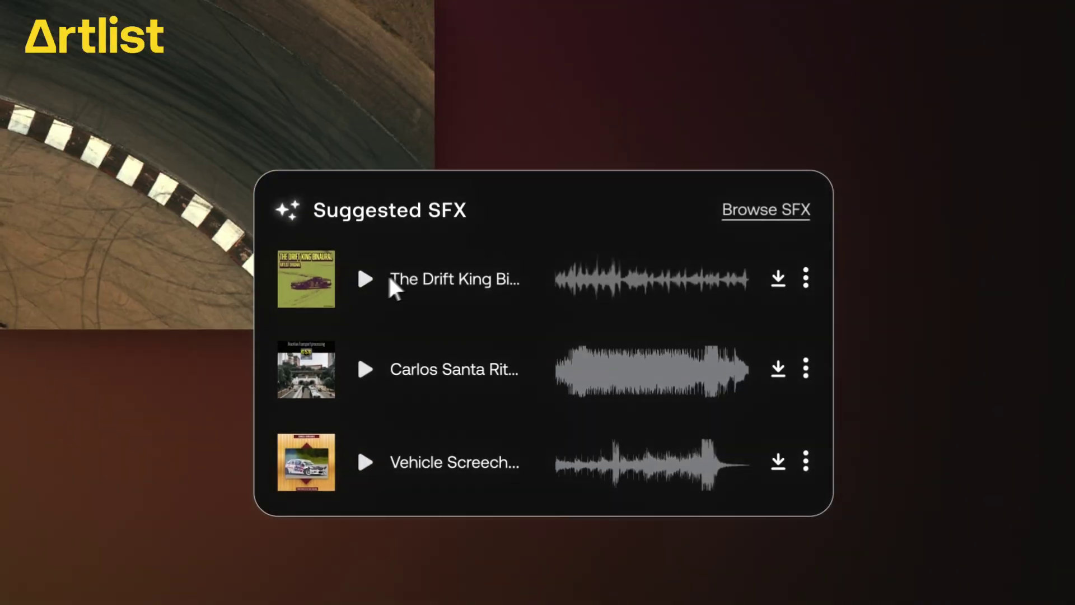
{"action": "left_click", "coordinate": [365, 280]}
{"action": "left_click", "coordinate": [366, 369]}
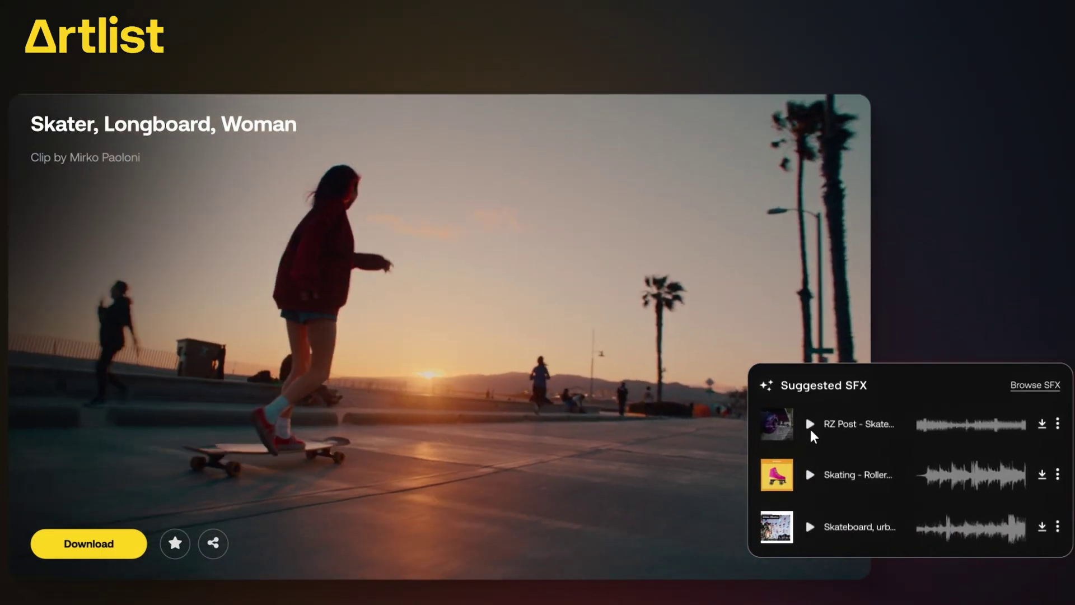
{"action": "left_click", "coordinate": [809, 424]}
{"action": "left_click", "coordinate": [810, 475]}
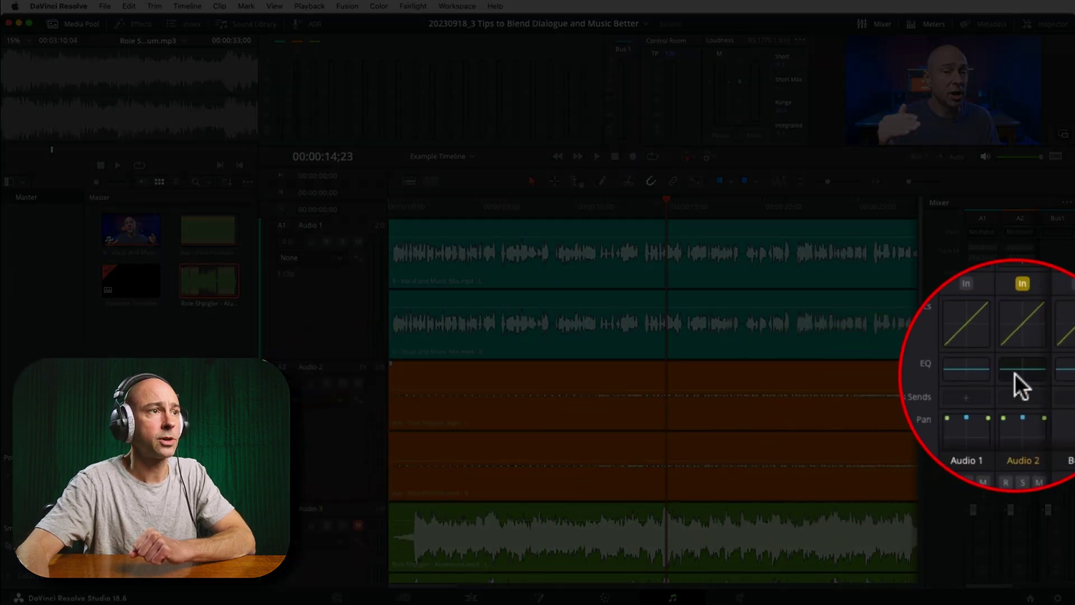
Open the equalizer for Audio 2 and cut Band 4 to about -9.4 dB at 1k3 with a Q Factor of 0.3
{"action": "left_click", "coordinate": [1015, 374]}
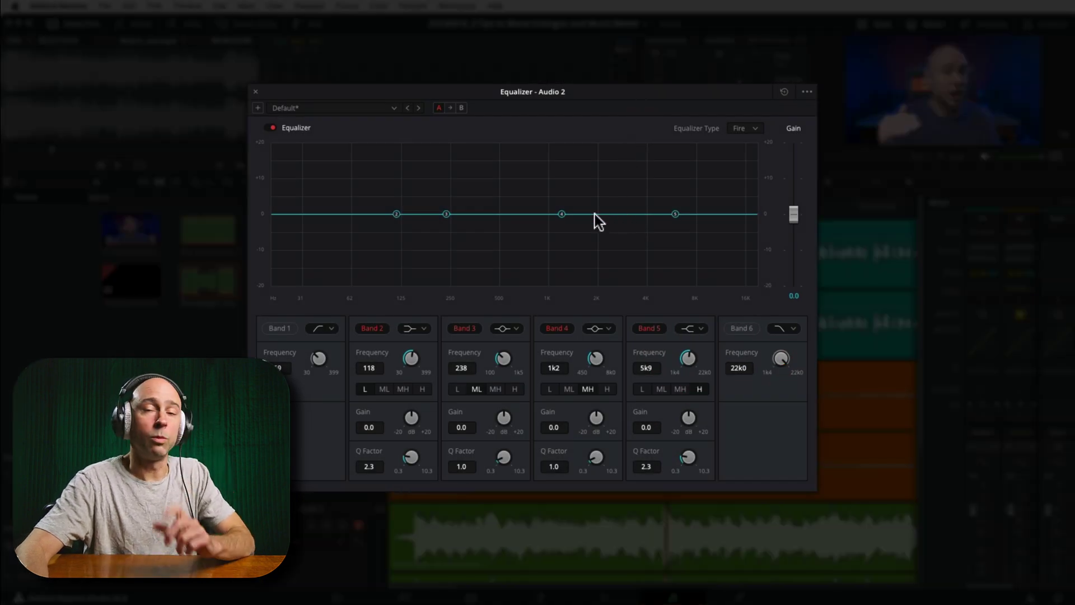
{"action": "left_click", "coordinate": [532, 282]}
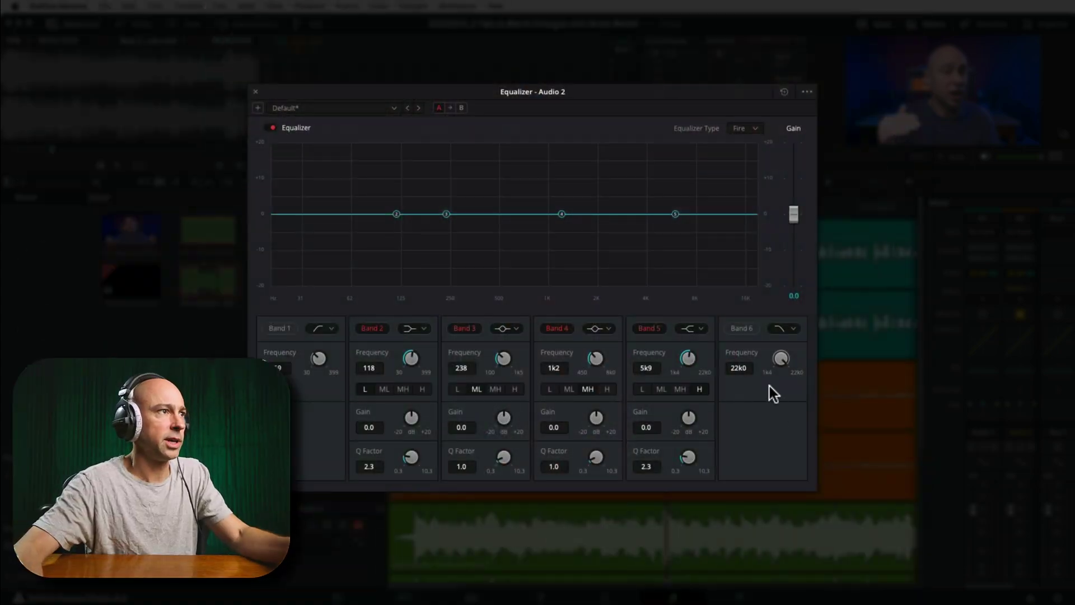
{"action": "mouse_move", "coordinate": [562, 213]}
{"action": "left_mouse_down"}
{"action": "mouse_move", "coordinate": [566, 240]}
{"action": "mouse_move", "coordinate": [559, 213]}
{"action": "left_mouse_up"}
{"action": "left_click", "coordinate": [559, 214]}
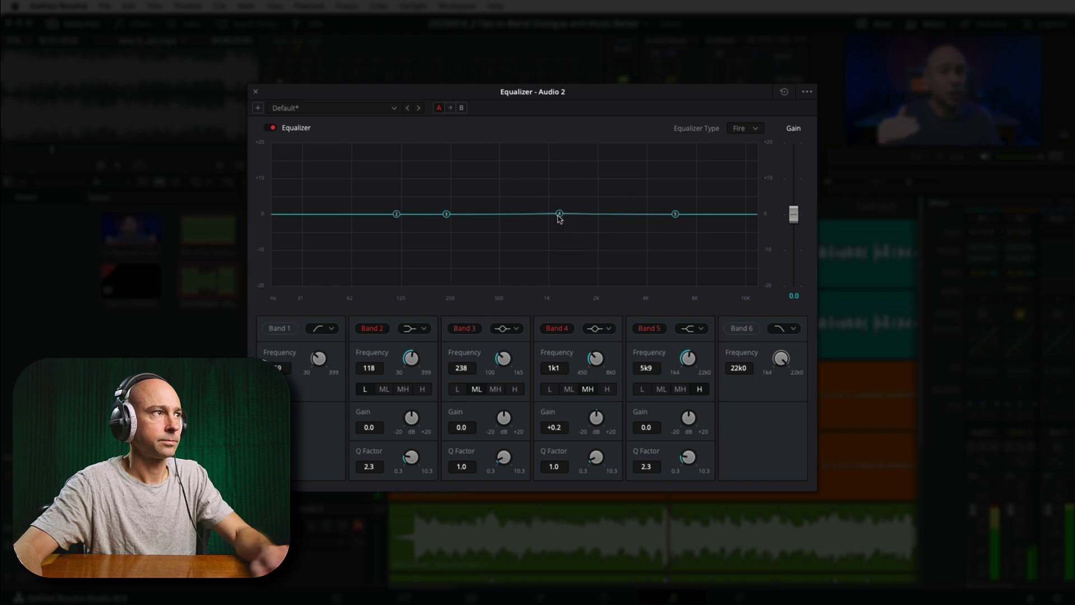
{"action": "left_click_drag", "start_coordinate": [559, 215], "coordinate": [570, 254]}
{"action": "scroll", "coordinate": [567, 249], "scroll_direction": "down", "scroll_amount": 5}
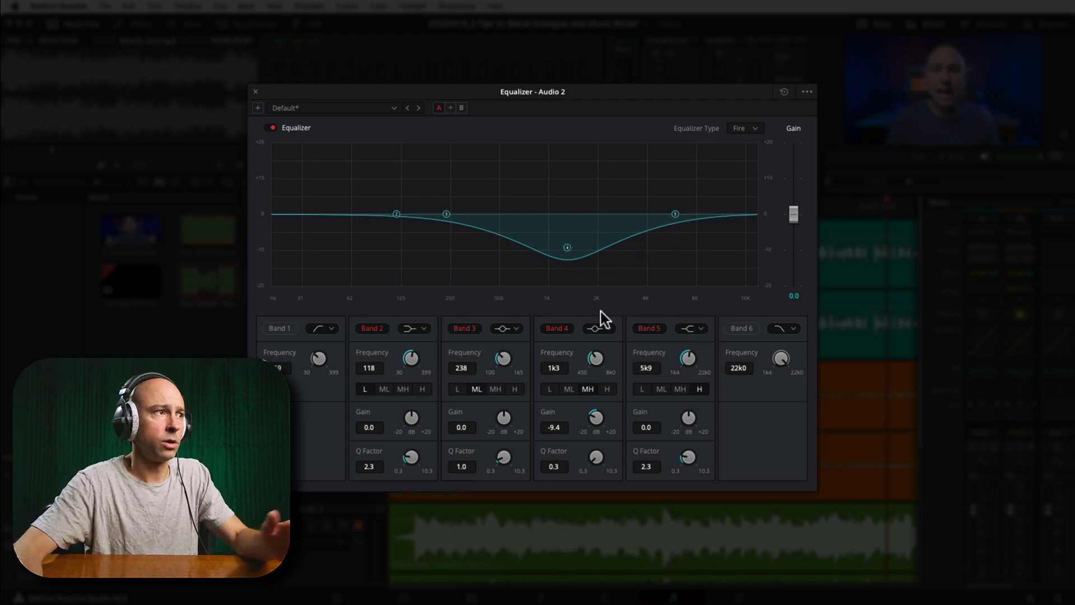
{"action": "left_click", "coordinate": [596, 458]}
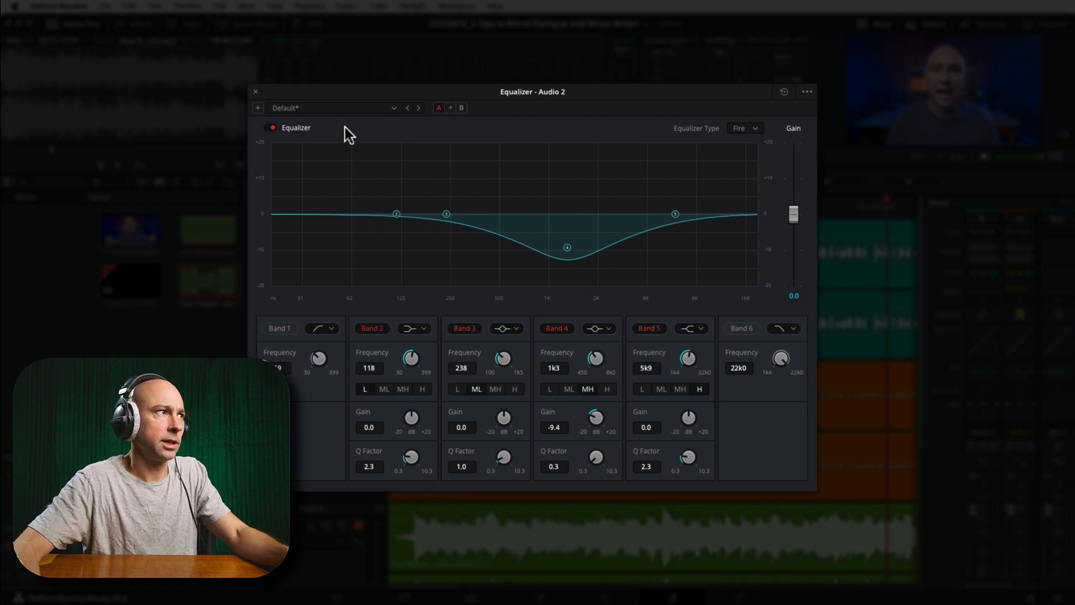
Play the mix with the Audio 2 equalizer bypassed, and re-enable it during playback to compare the sound
{"action": "left_click", "coordinate": [272, 126]}
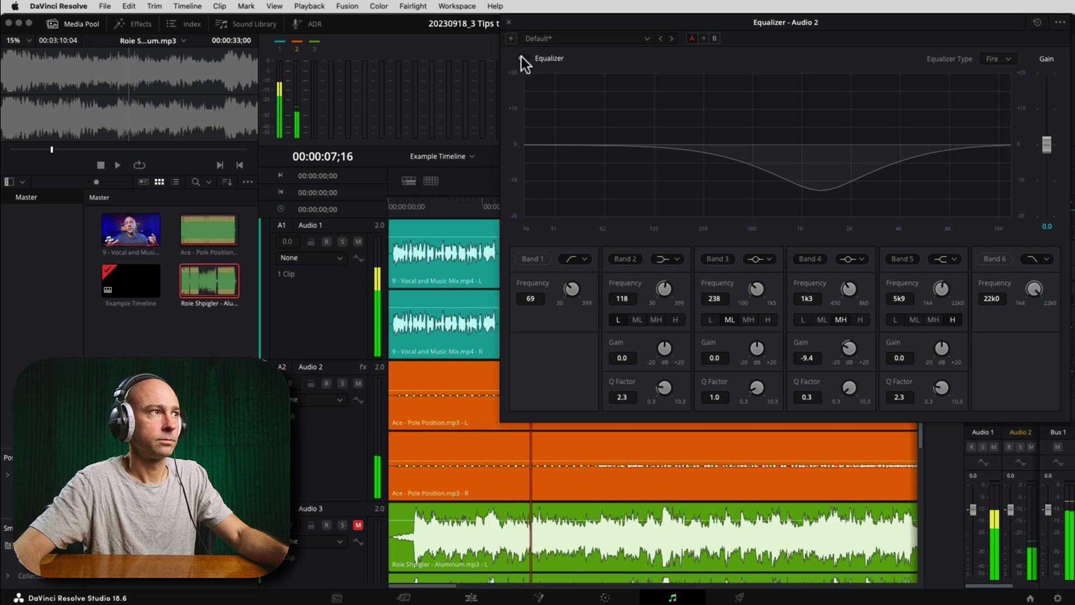
{"action": "left_click", "coordinate": [522, 58]}
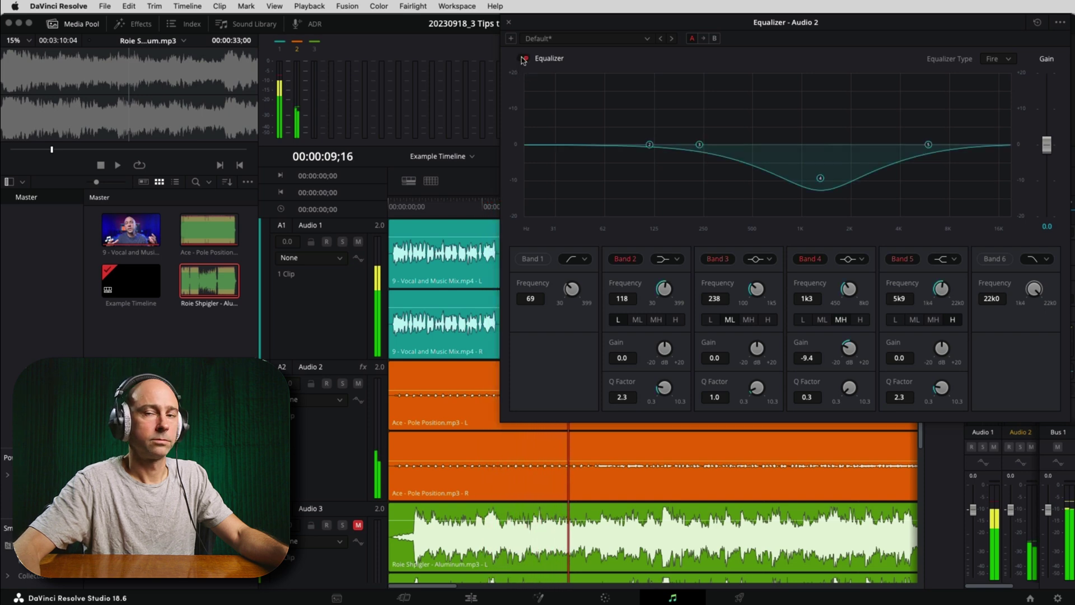
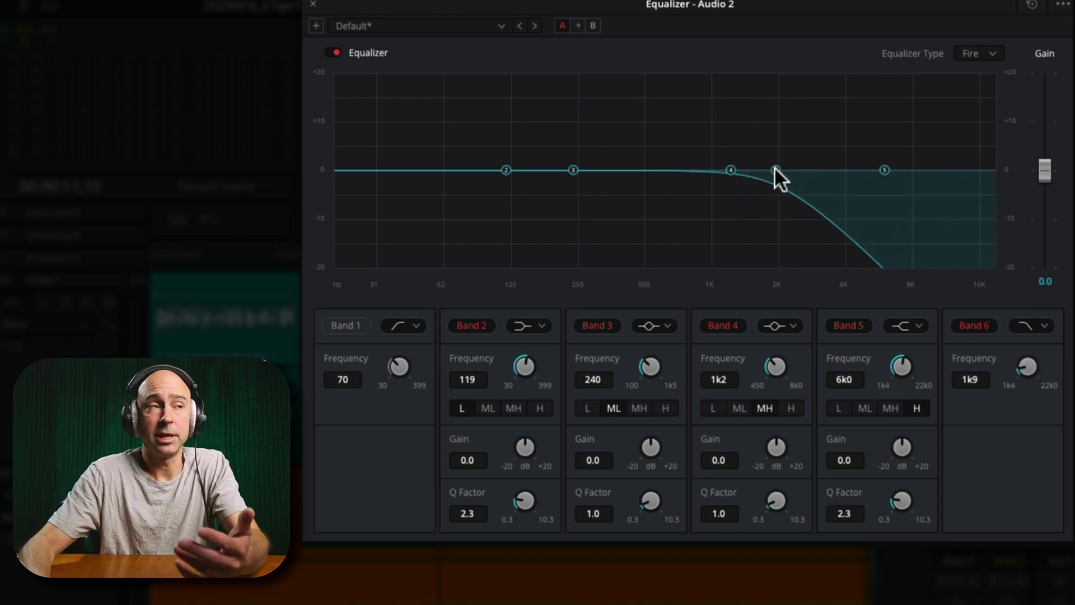
Reset the Audio 2 equalizer and sweep an enabled Band 6 high-cut filter down to about 1k3 and back up to about 16k2
{"action": "left_click", "coordinate": [1031, 6]}
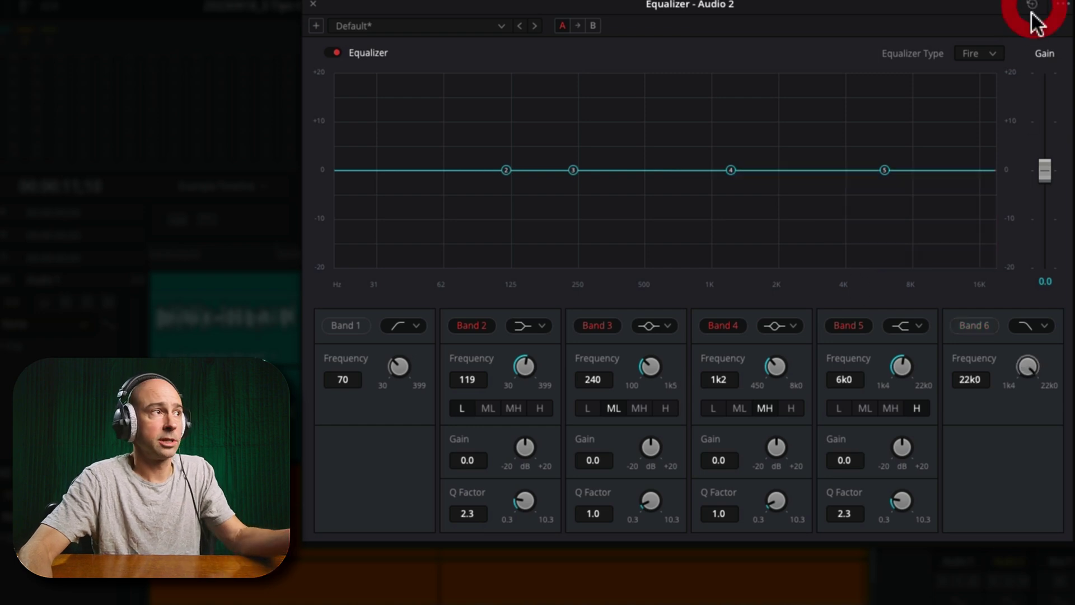
{"action": "left_click", "coordinate": [970, 324]}
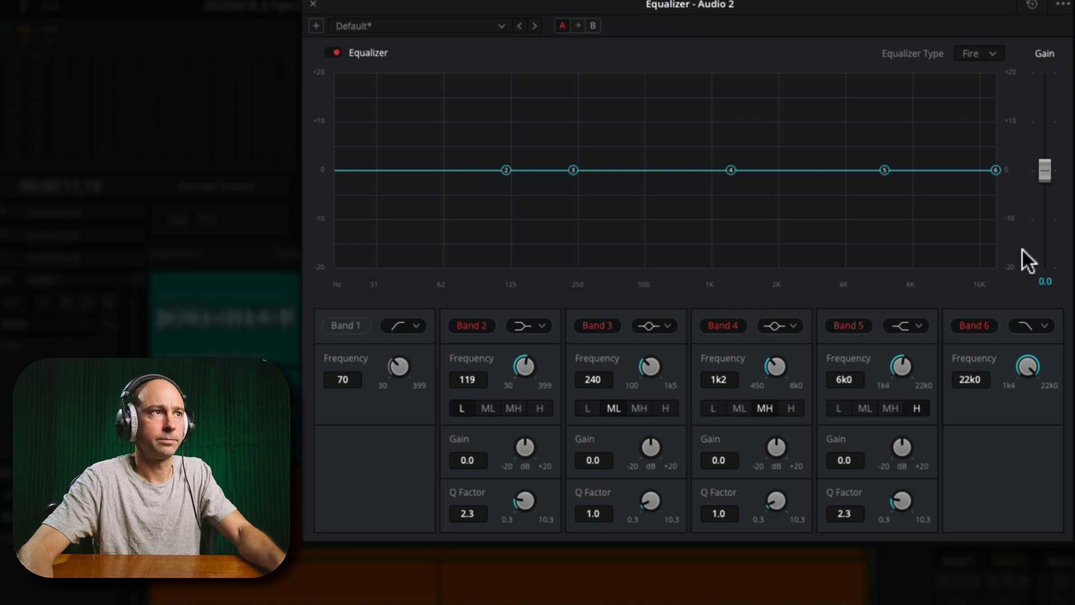
{"action": "left_click_drag", "start_coordinate": [995, 170], "coordinate": [741, 167]}
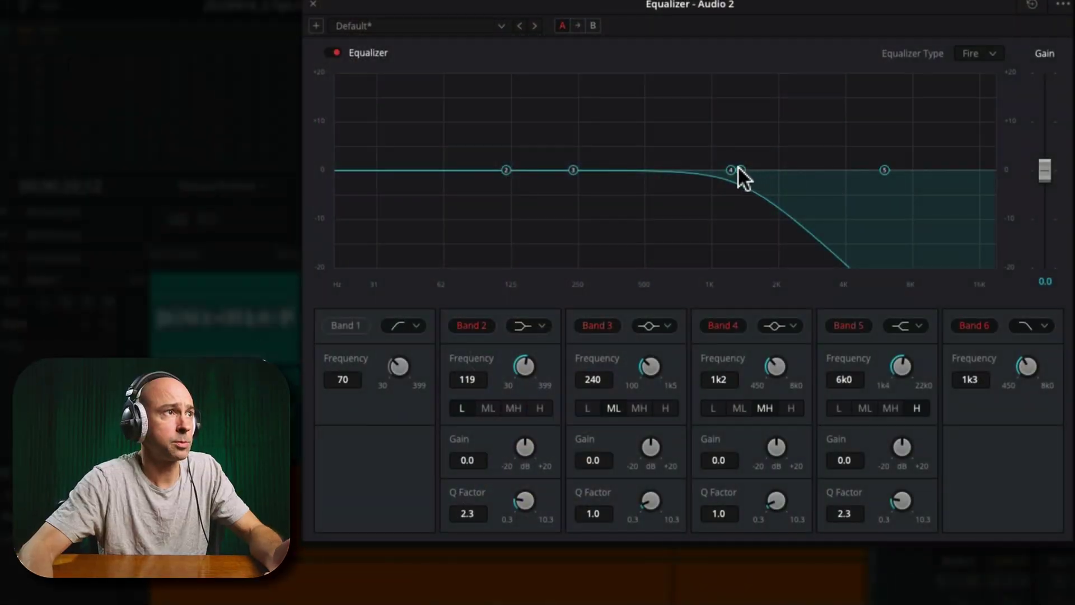
{"action": "left_click_drag", "start_coordinate": [737, 168], "coordinate": [980, 172]}
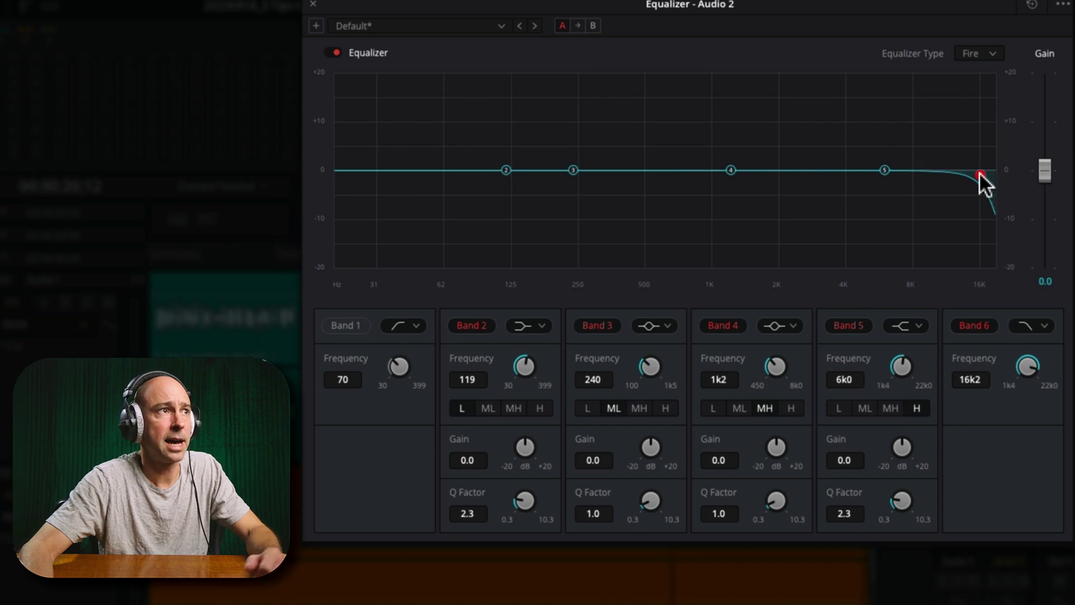
Cut Band 4 to about -8.7 dB around 1k1 with a Q Factor of 0.3, and lower the Band 6 high-cut frequency below about 11k4
{"action": "left_click_drag", "start_coordinate": [732, 170], "coordinate": [729, 221]}
{"action": "scroll", "coordinate": [728, 203], "scroll_direction": "down", "scroll_amount": 2}
{"action": "mouse_move", "coordinate": [980, 175]}
{"action": "left_mouse_down"}
{"action": "mouse_move", "coordinate": [948, 175]}
{"action": "mouse_move", "coordinate": [989, 179]}
{"action": "left_mouse_up"}
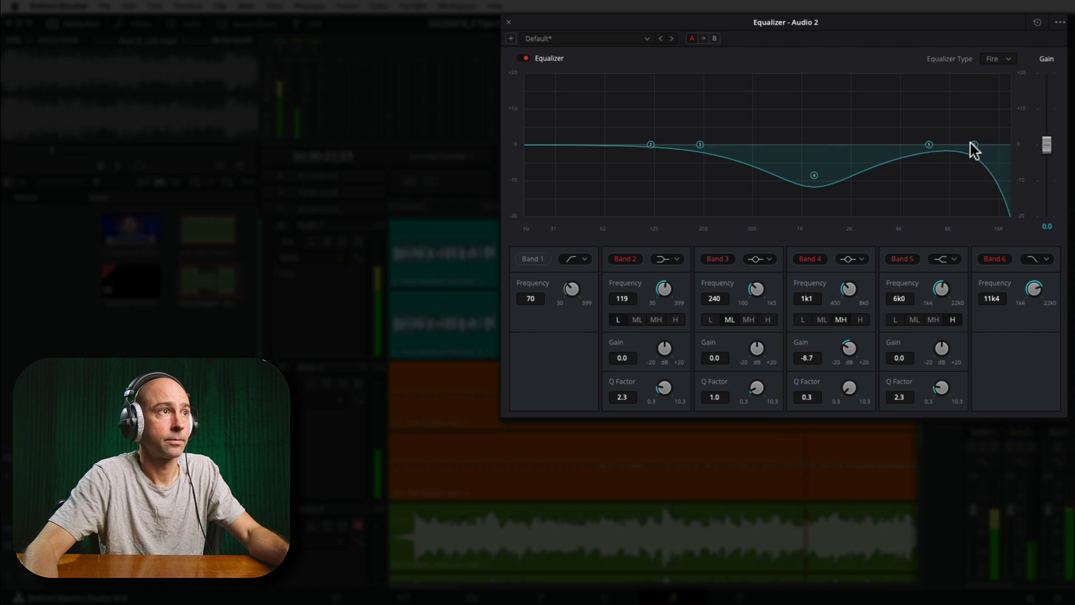
{"action": "left_click_drag", "start_coordinate": [956, 145], "coordinate": [927, 146]}
{"action": "left_click_drag", "start_coordinate": [813, 176], "coordinate": [822, 177]}
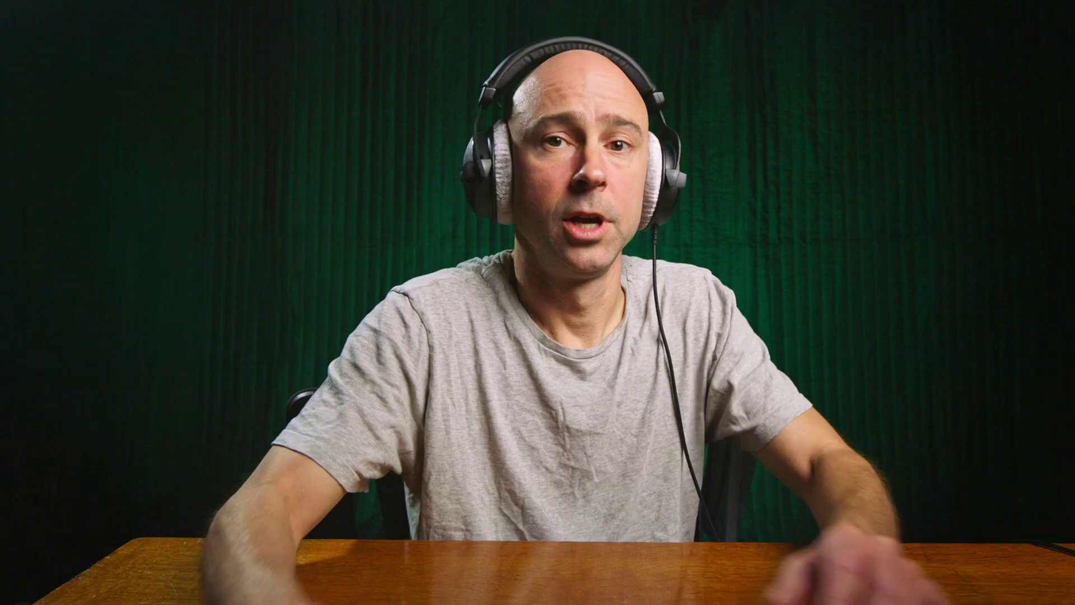